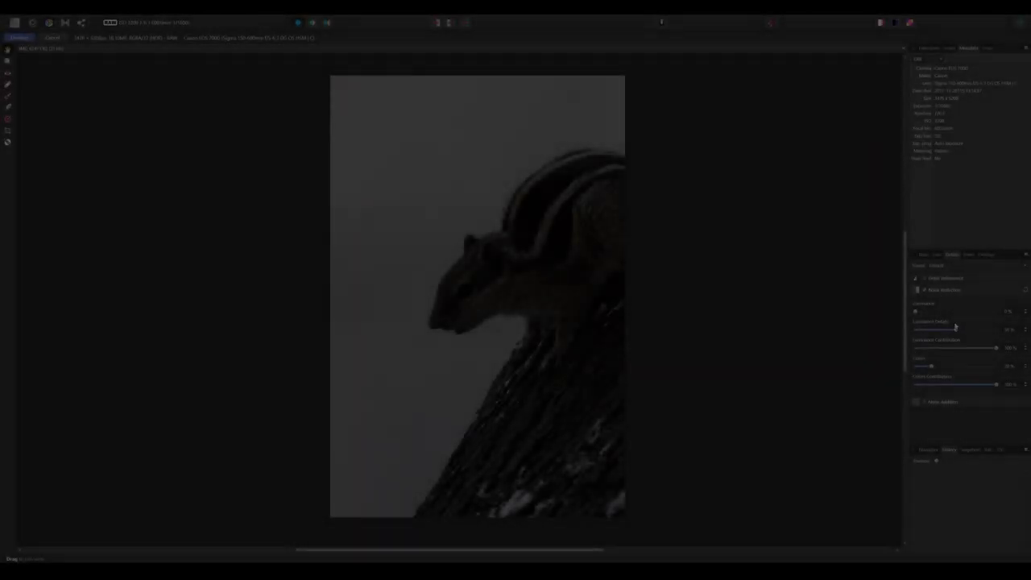
- Raise exposure and set contrast 3%, clarity 11%, saturation 30% and vibrance 31% in Basic
left_click(923, 255)
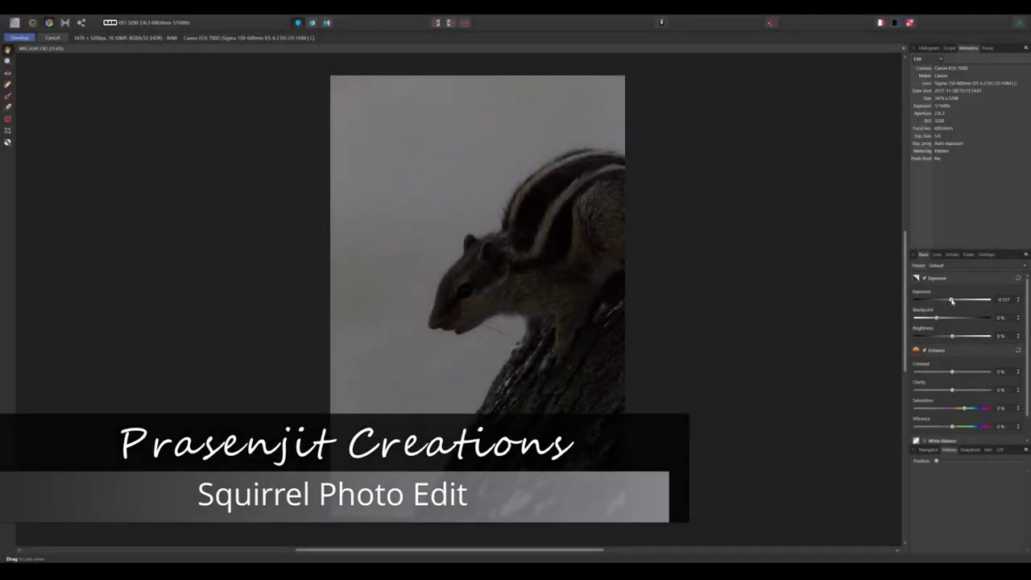
mouse_move(952, 300)
left_mouse_down()
mouse_move(933, 320)
mouse_move(961, 337)
mouse_move(938, 321)
left_mouse_up()
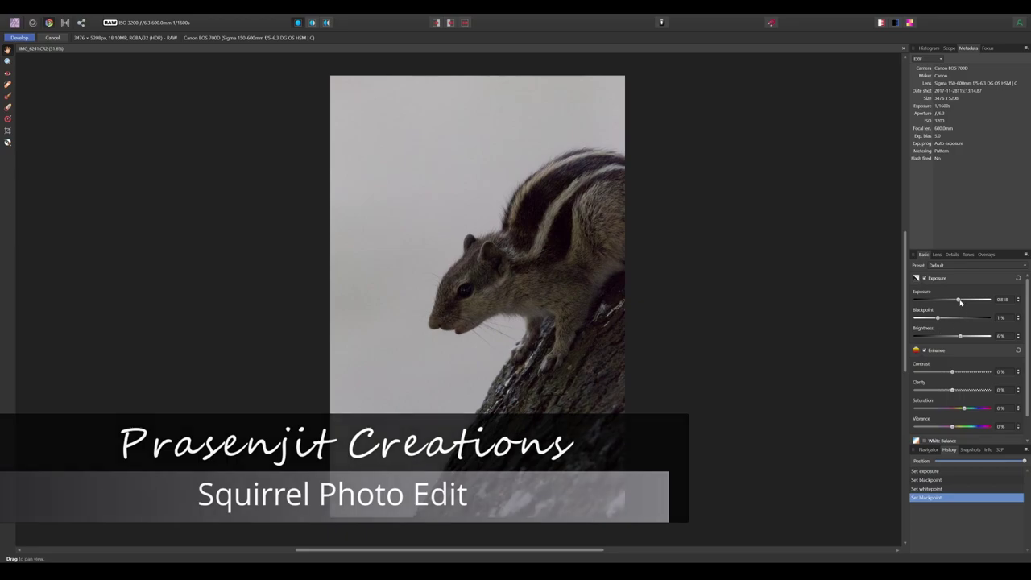
left_click_drag(952, 371, 973, 337)
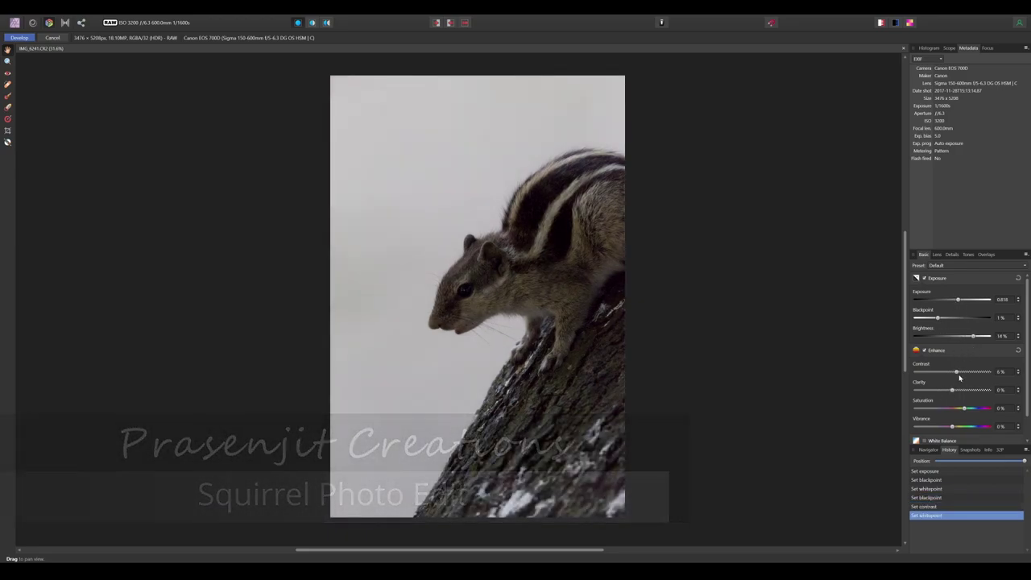
left_click_drag(957, 371, 957, 391)
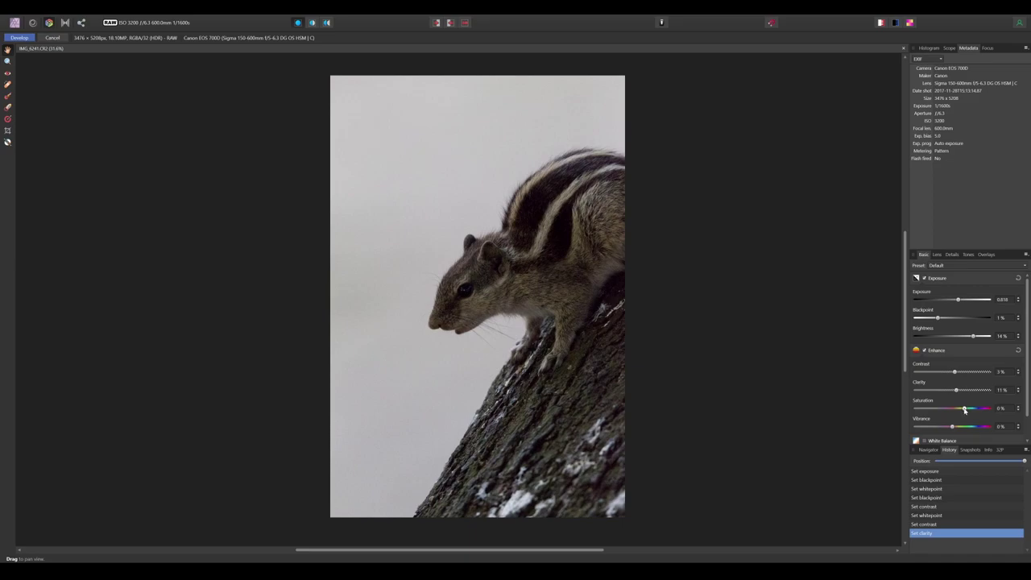
mouse_move(965, 410)
left_mouse_down()
mouse_move(978, 409)
mouse_move(956, 427)
mouse_move(975, 429)
left_mouse_up()
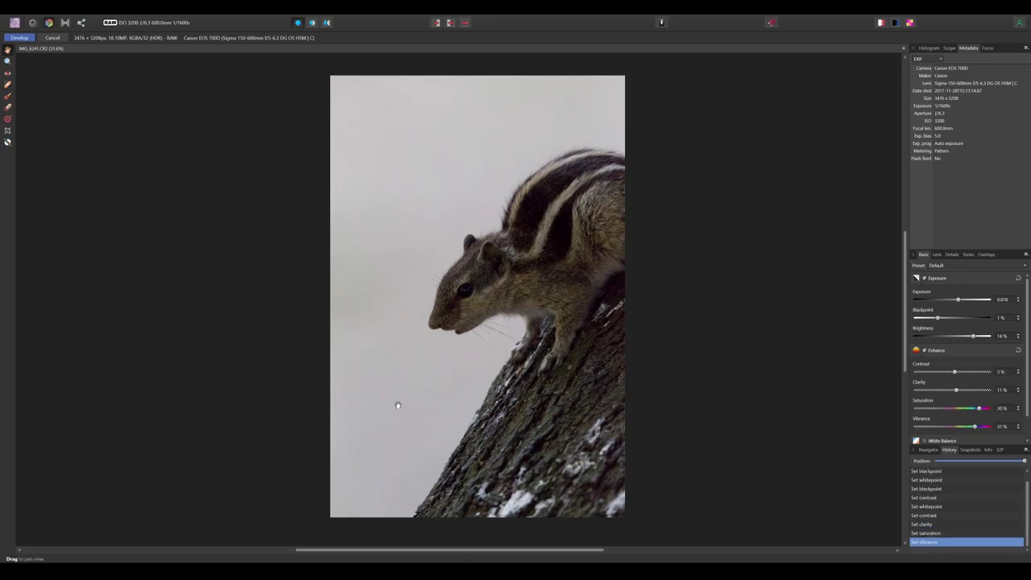
scroll(398, 405, "up", 3)
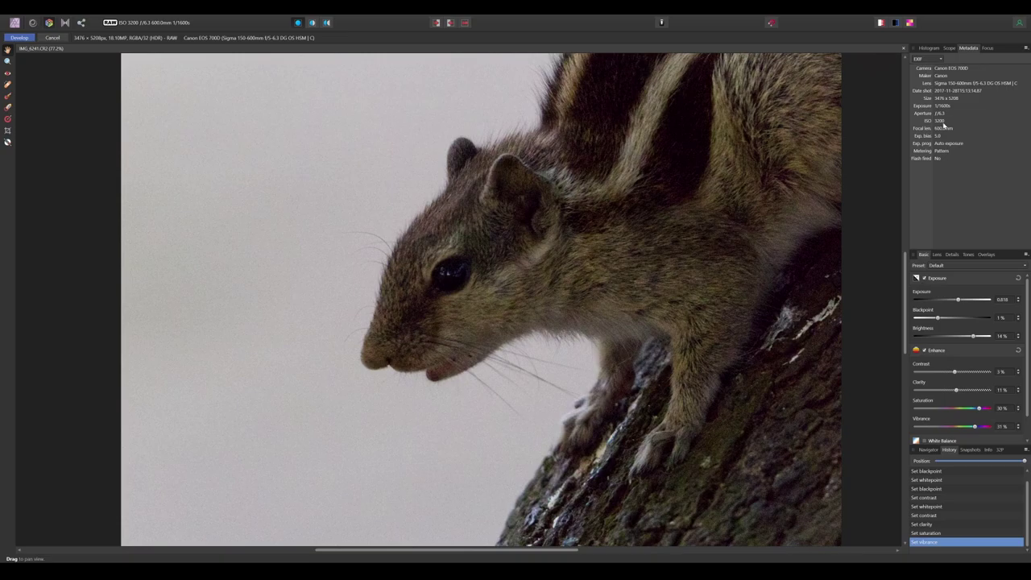
scroll(479, 403, "up", 2)
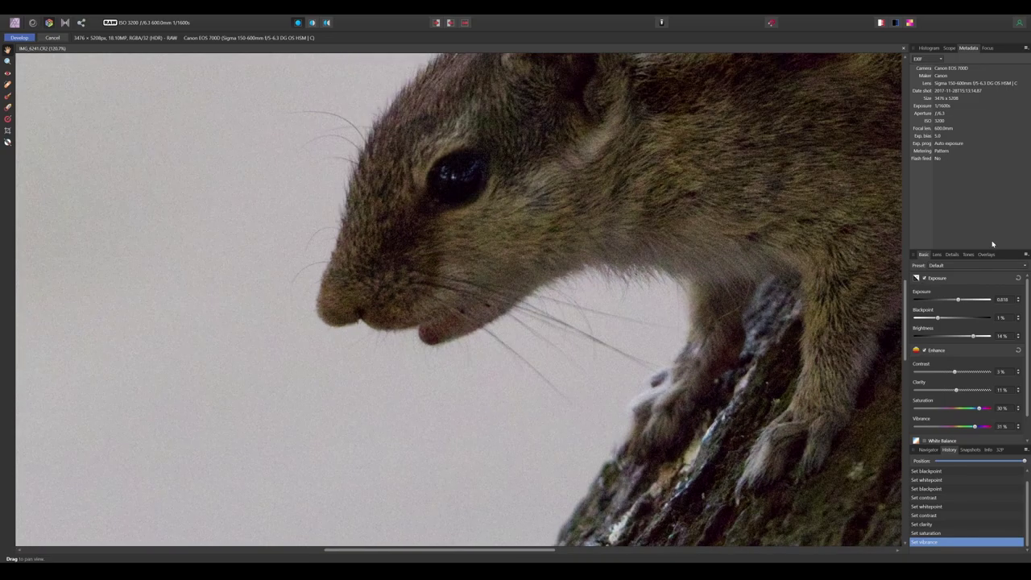
- Set colour noise reduction to 100% and luminance noise reduction to about 15%
left_click(952, 255)
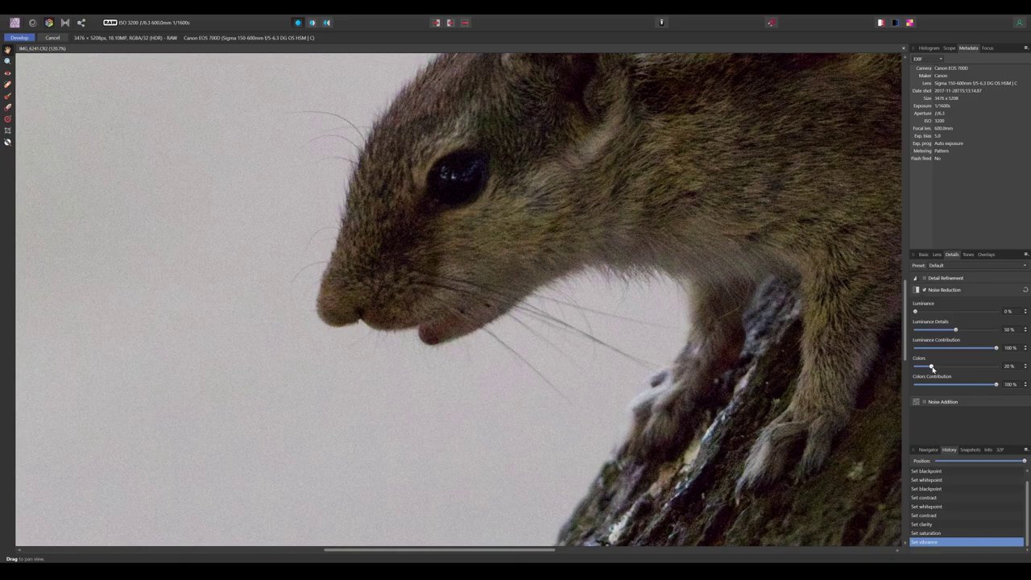
mouse_move(932, 367)
left_mouse_down()
mouse_move(1008, 364)
mouse_move(902, 365)
mouse_move(999, 367)
left_mouse_up()
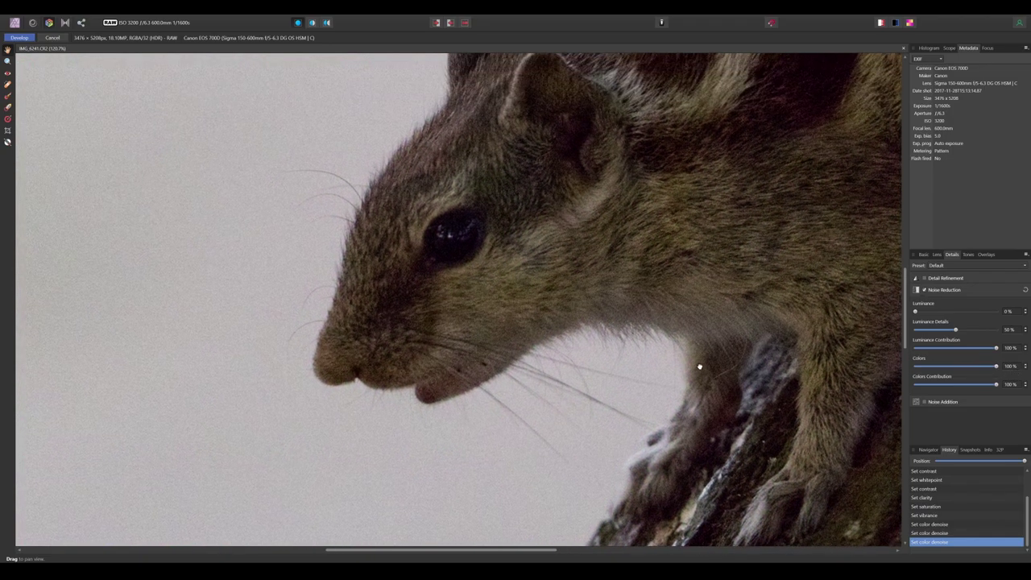
left_click_drag(702, 310, 725, 394)
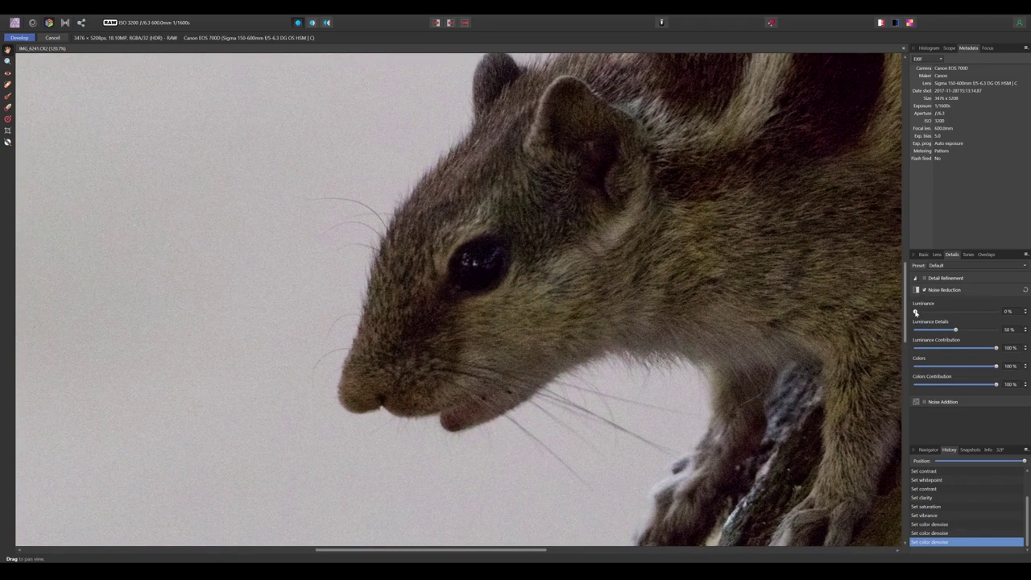
mouse_move(916, 312)
left_mouse_down()
mouse_move(935, 312)
mouse_move(924, 331)
mouse_move(997, 331)
left_mouse_up()
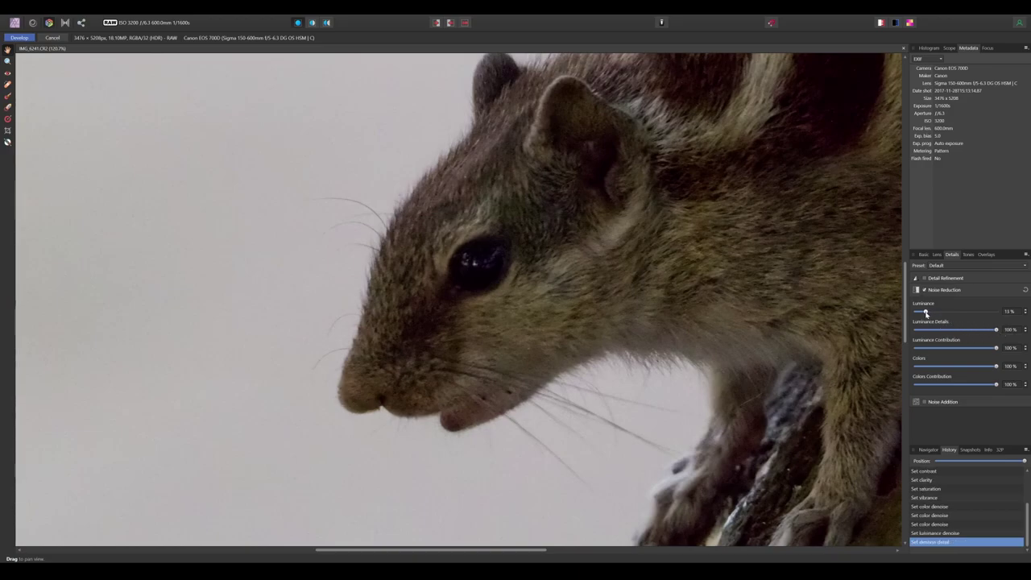
left_click_drag(930, 311, 931, 314)
- Enable Detail Refinement with radius 100% and amount around 27%
left_click(925, 279)
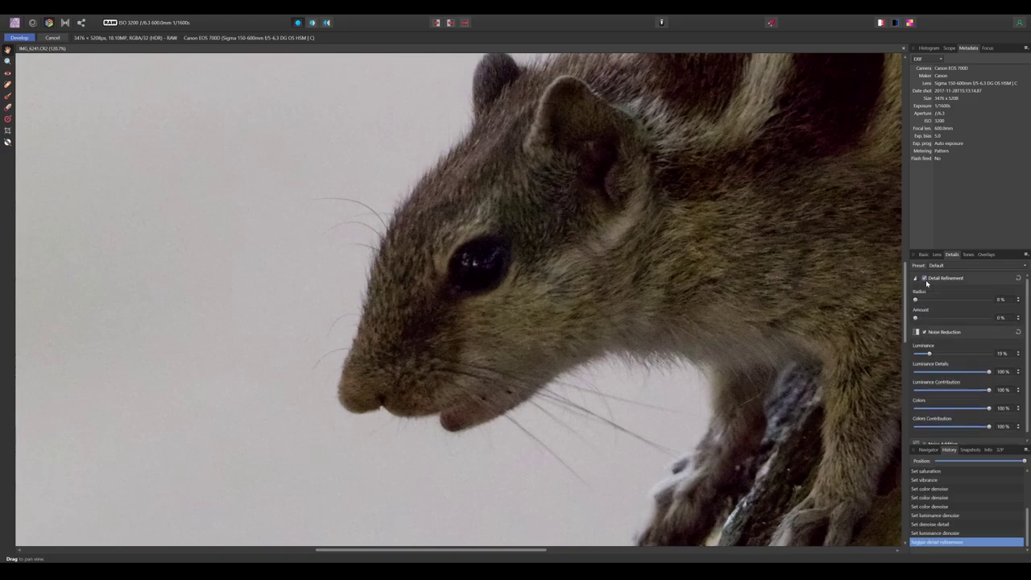
left_click_drag(916, 301, 1004, 299)
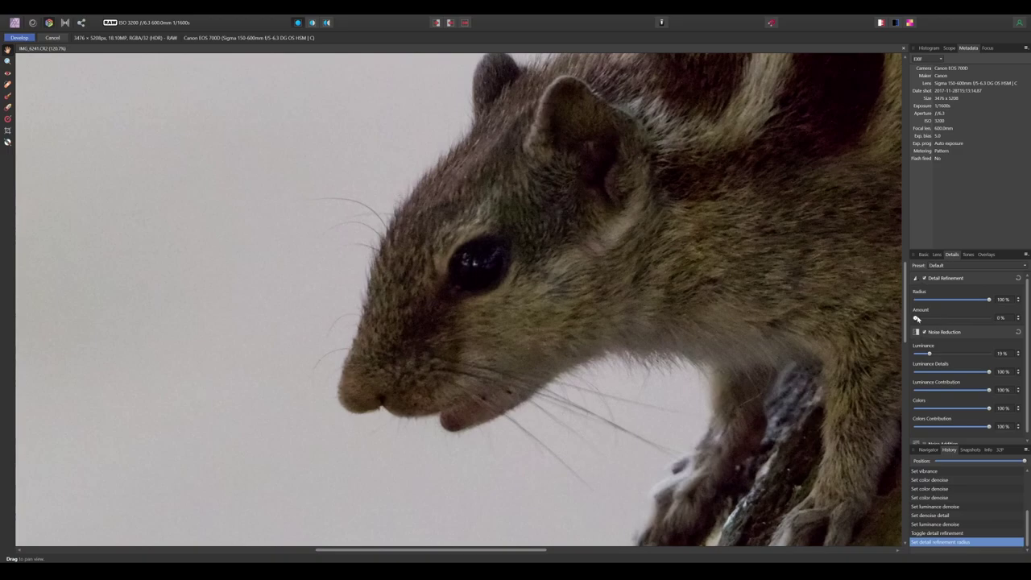
left_click_drag(917, 319, 935, 318)
scroll(628, 359, "down", 3)
scroll(588, 382, "down", 1)
scroll(604, 395, "down", 2)
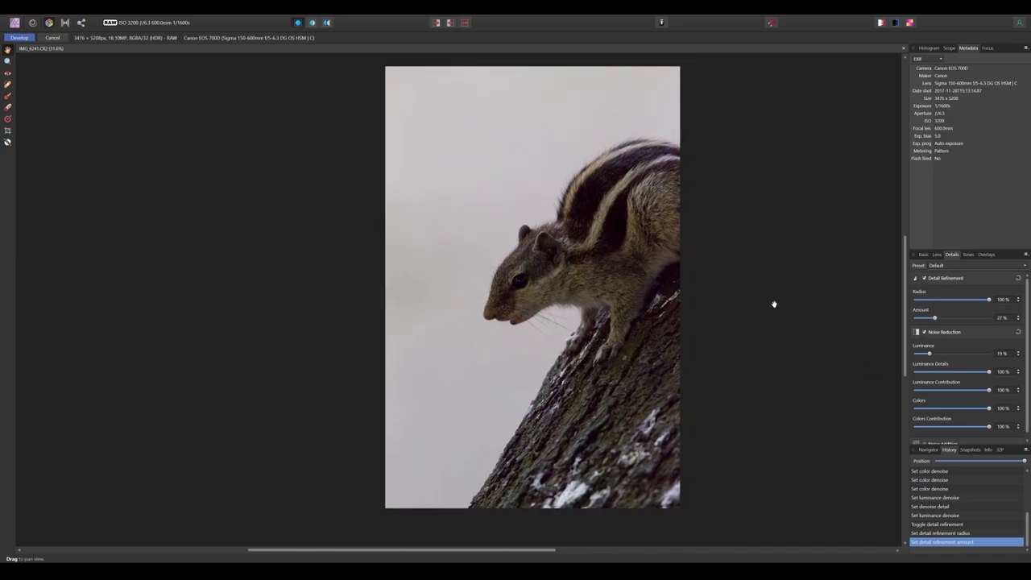
left_click_drag(654, 309, 627, 314)
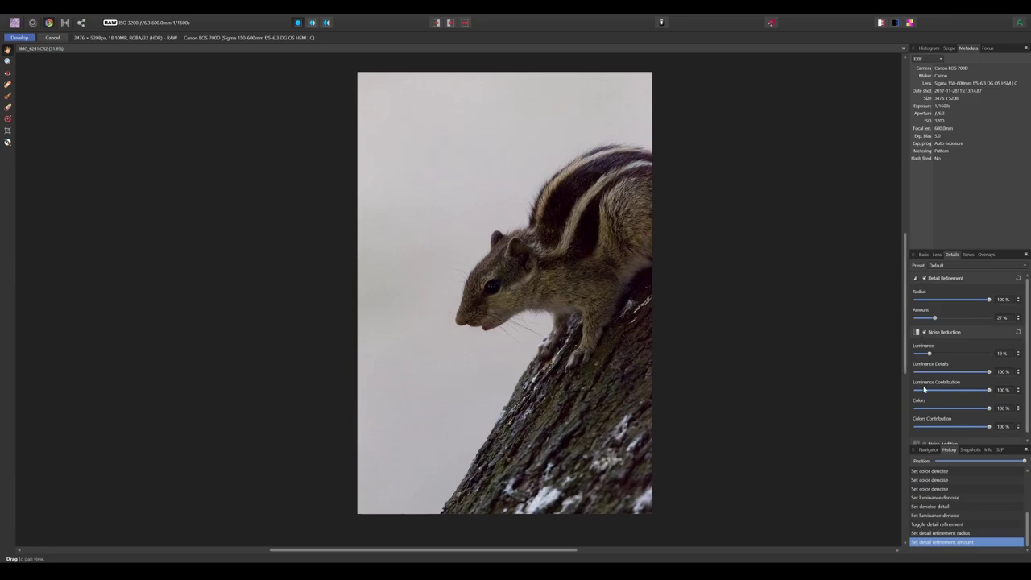
- Review the lens correction settings in the Lens tab
left_click(937, 255)
scroll(1010, 398, "down", 2)
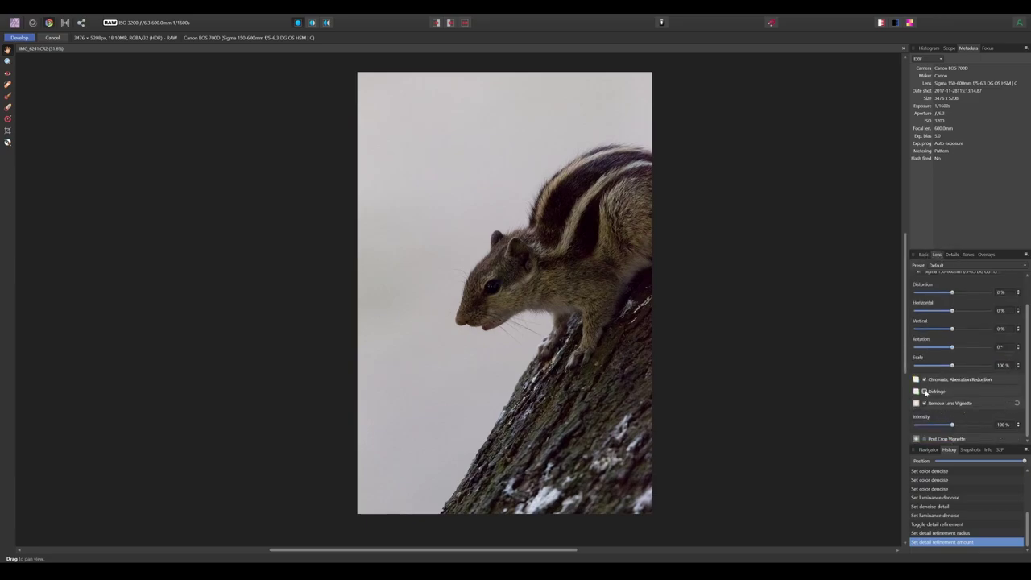
scroll(516, 382, "up", 5)
scroll(517, 371, "up", 1)
scroll(516, 349, "up", 2)
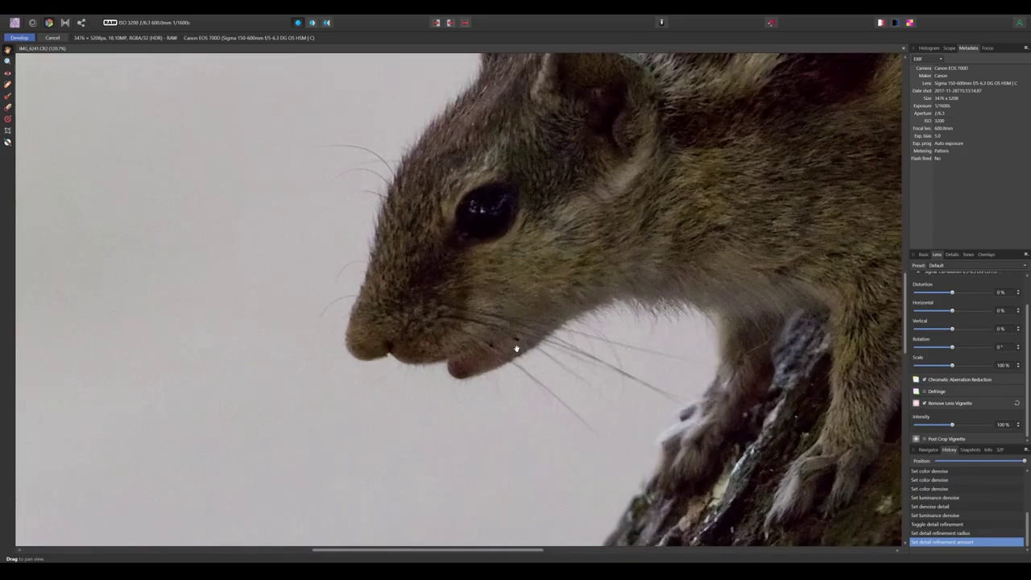
- Switch on Shadows & Highlights with shadows at 16% and highlights at 100%
left_click(923, 255)
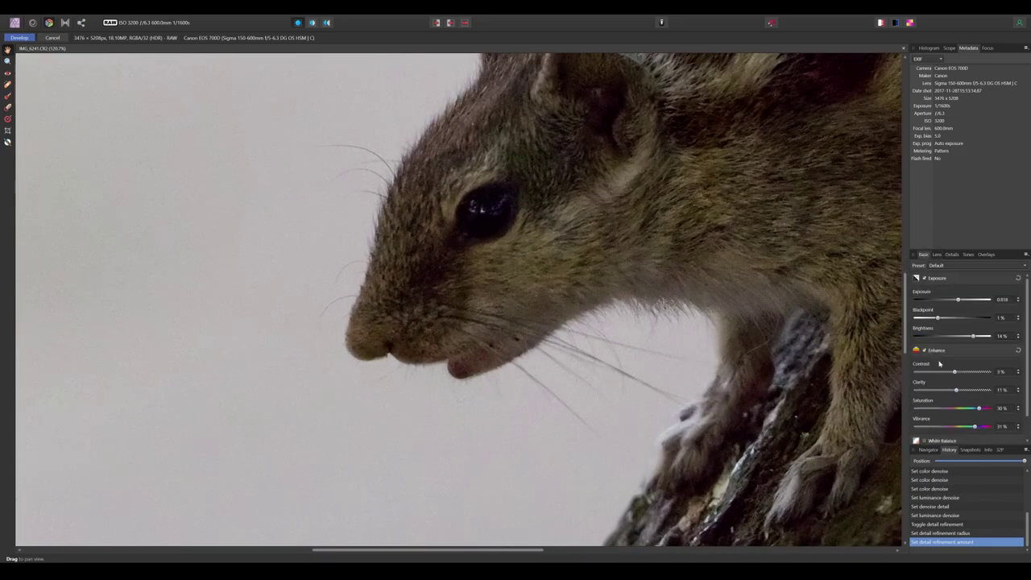
scroll(944, 402, "down", 2)
left_click(924, 427)
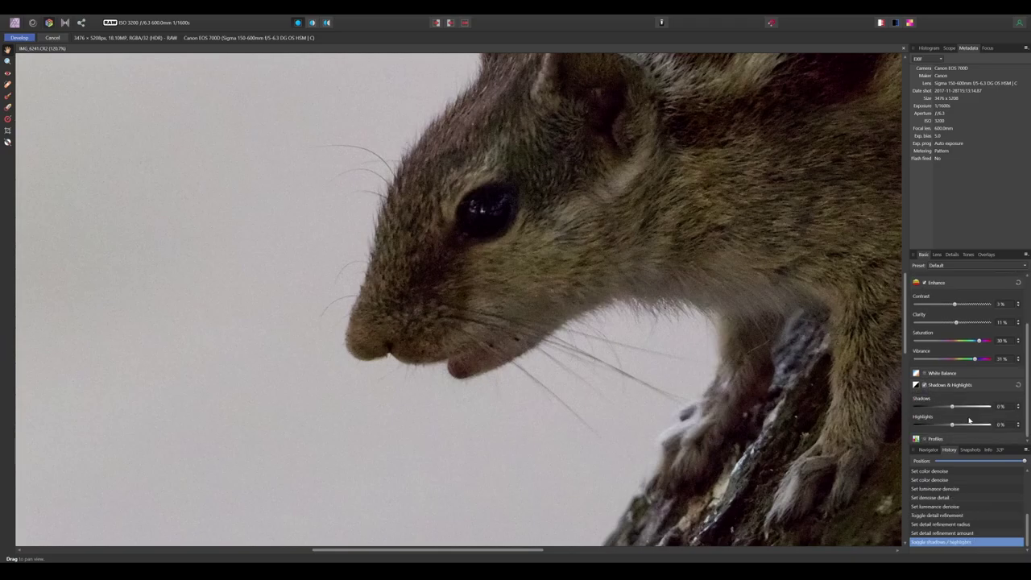
mouse_move(952, 408)
left_mouse_down()
mouse_move(985, 424)
mouse_move(933, 428)
mouse_move(997, 426)
mouse_move(939, 427)
mouse_move(990, 431)
mouse_move(935, 409)
mouse_move(966, 408)
mouse_move(957, 409)
left_mouse_up()
key("ctrl+0")
scroll(732, 410, "down", 2)
scroll(699, 392, "down", 2, "ctrl")
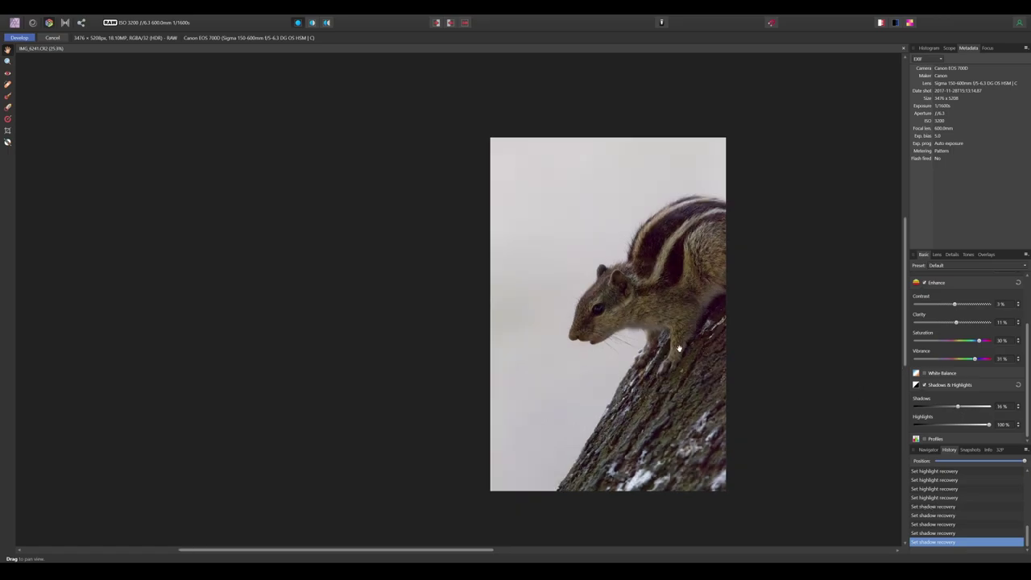
scroll(562, 350, "up", 2)
scroll(561, 350, "up", 2)
scroll(562, 350, "up", 3)
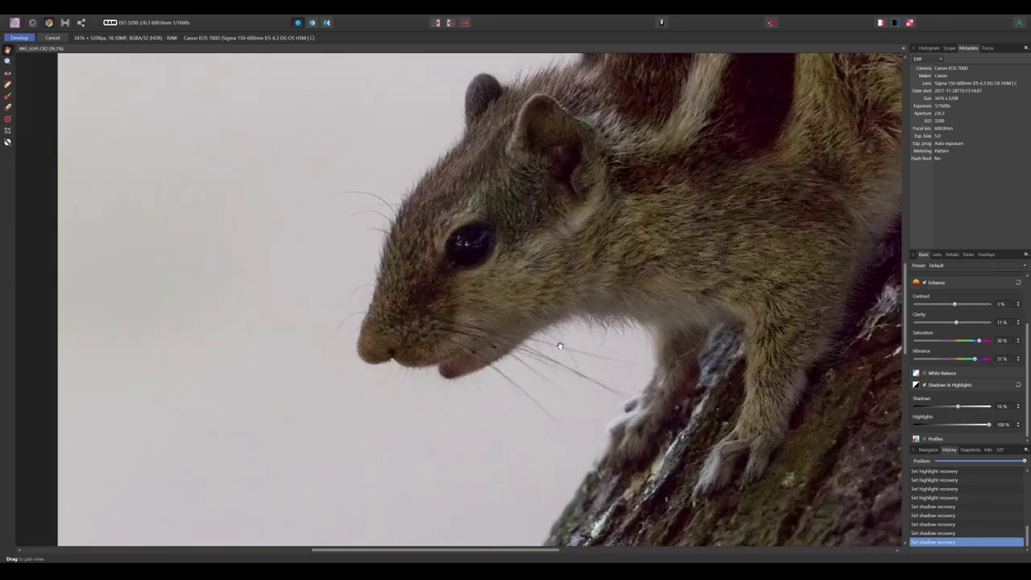
- Lower the Detail Refinement amount to about 20% in the Details tab
left_click(952, 254)
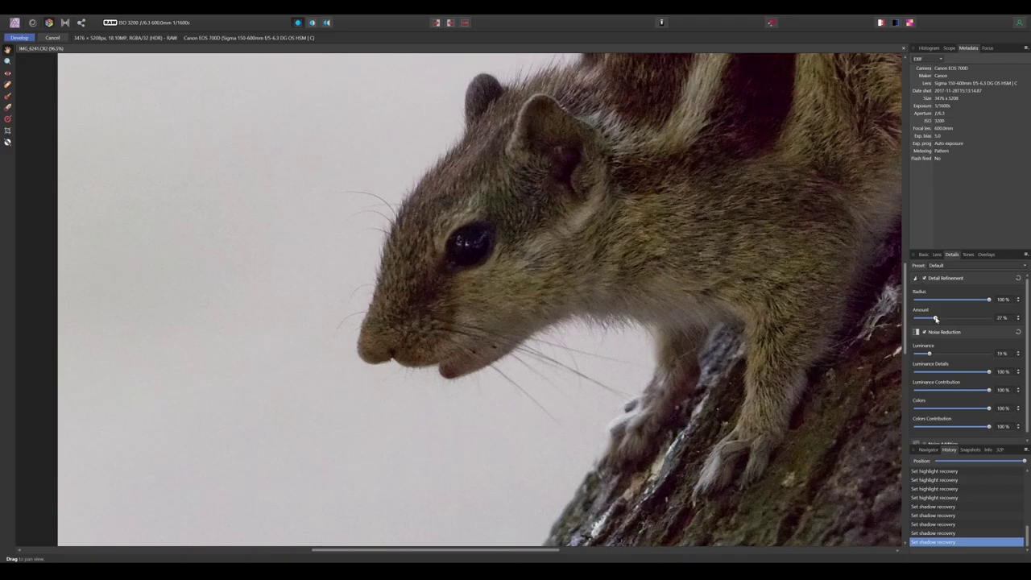
left_click_drag(937, 319, 929, 319)
scroll(657, 354, "down", 3)
scroll(636, 359, "down", 2)
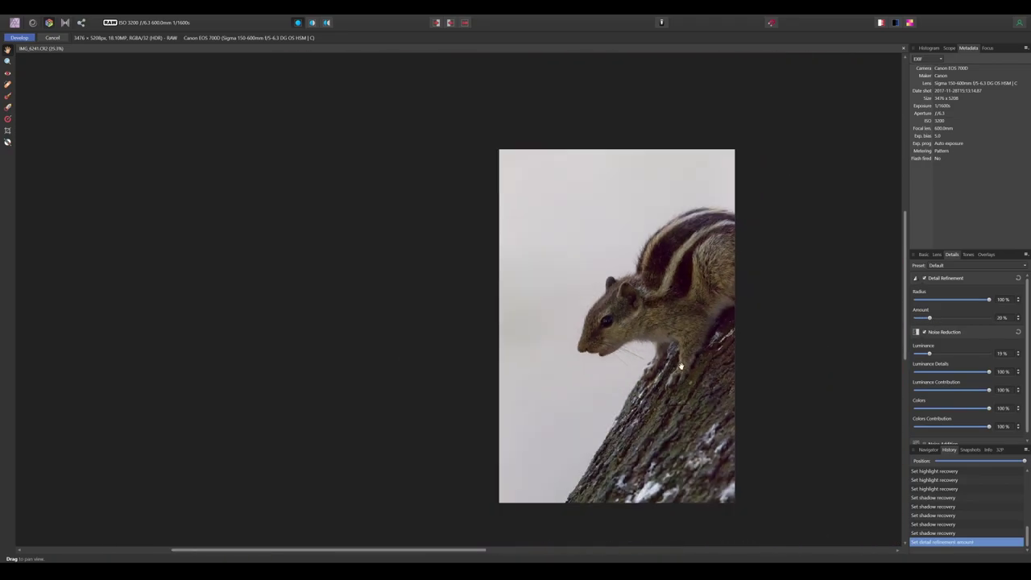
scroll(622, 363, "up", 2)
scroll(544, 323, "up", 2)
scroll(607, 300, "up", 2)
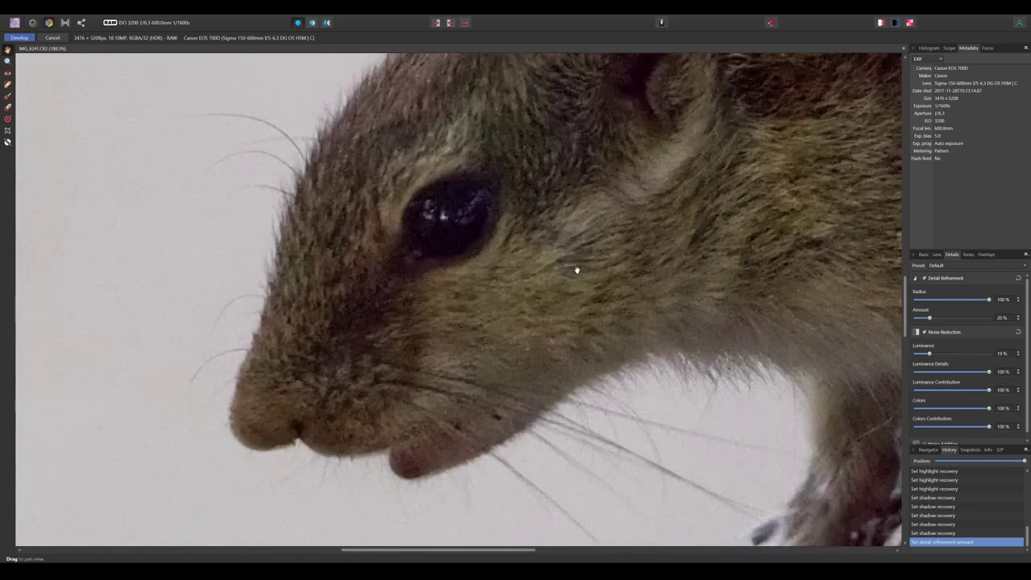
scroll(577, 270, "up", 2)
scroll(930, 315, "down", 1)
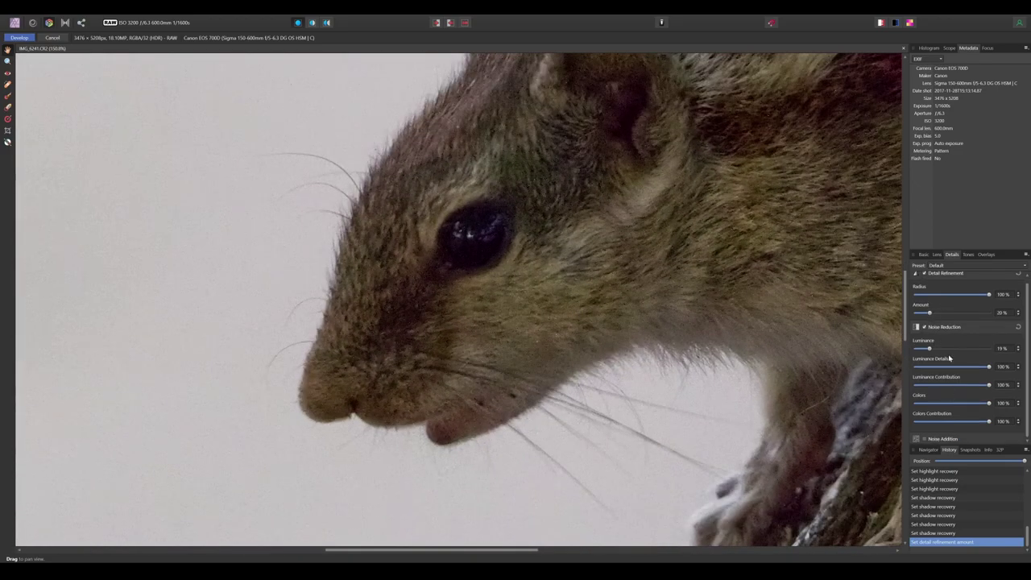
- Settle luminance noise reduction at about 66% and detail refinement amount at about 64%
mouse_move(930, 349)
left_mouse_down()
mouse_move(895, 353)
mouse_move(976, 349)
left_mouse_up()
left_click_drag(930, 313, 974, 312)
scroll(729, 341, "down", 3)
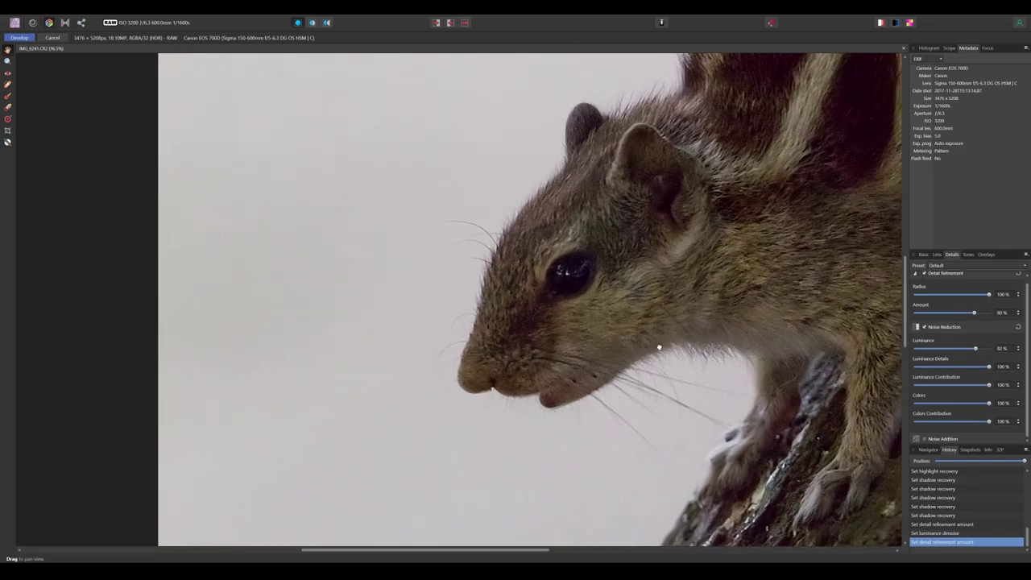
scroll(659, 348, "down", 3)
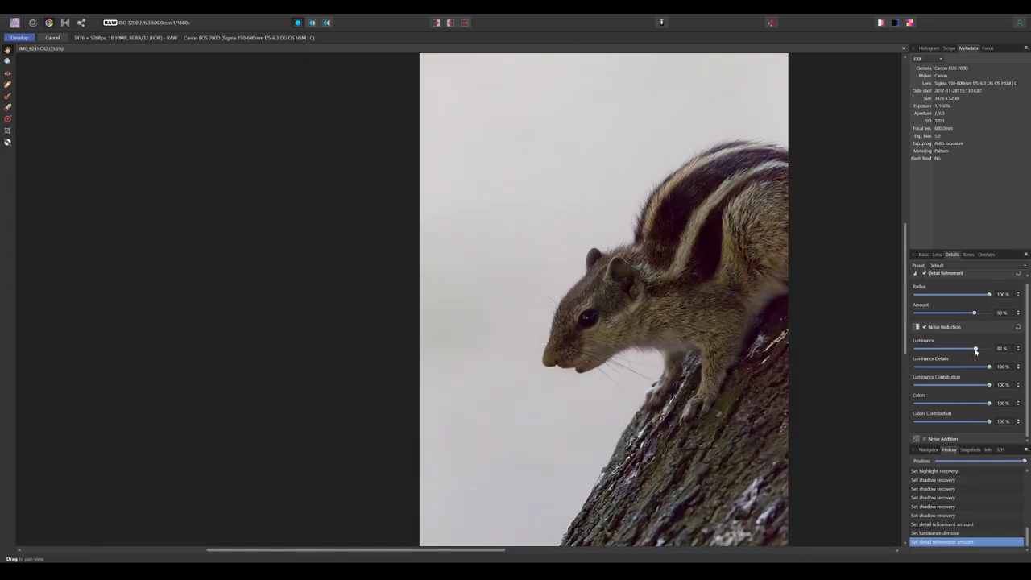
mouse_move(975, 349)
left_mouse_down()
mouse_move(910, 347)
mouse_move(977, 347)
mouse_move(991, 312)
left_mouse_up()
mouse_move(975, 348)
left_mouse_down()
mouse_move(988, 352)
mouse_move(967, 348)
left_mouse_up()
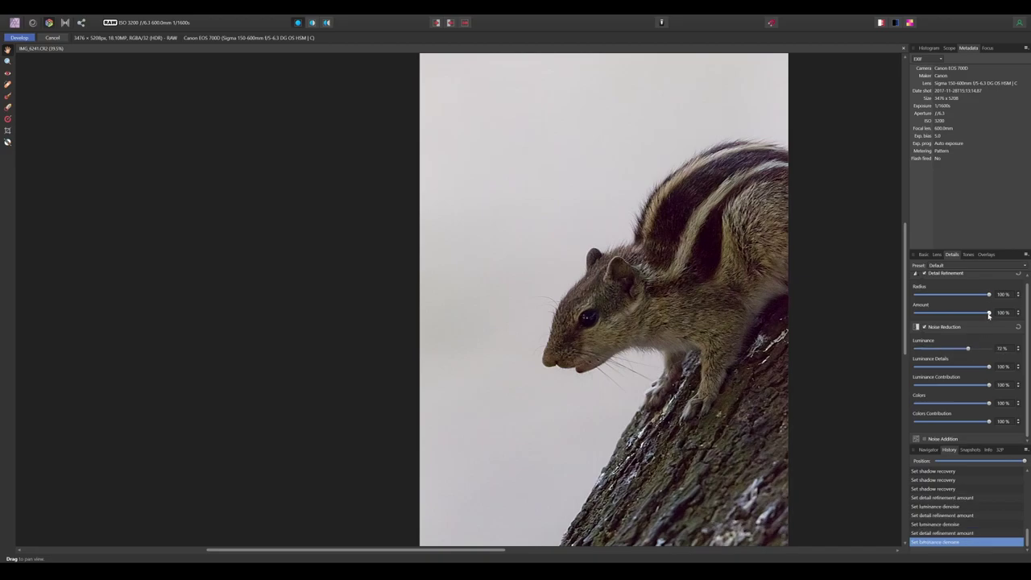
left_click_drag(989, 312, 962, 315)
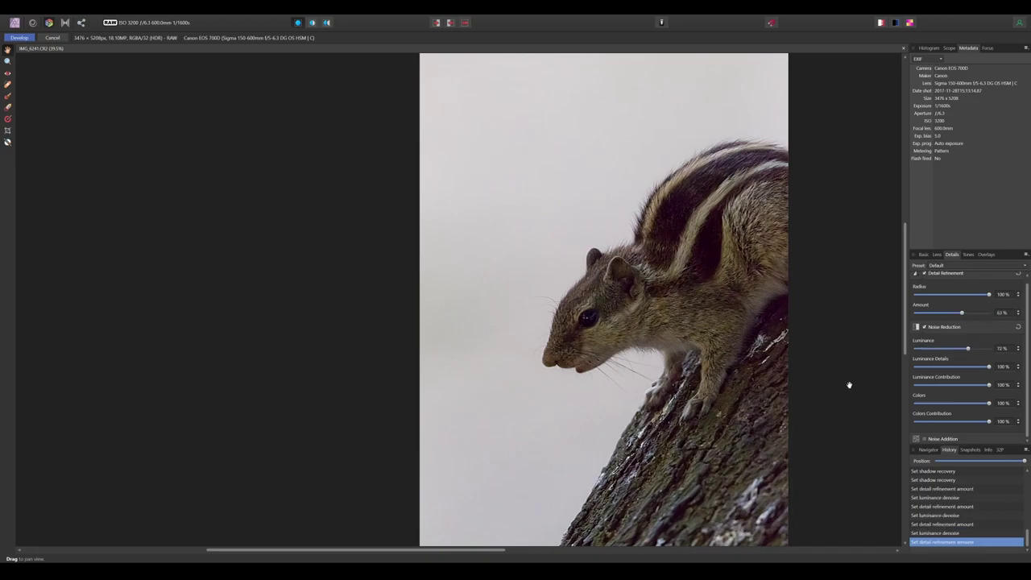
scroll(615, 338, "up", 5)
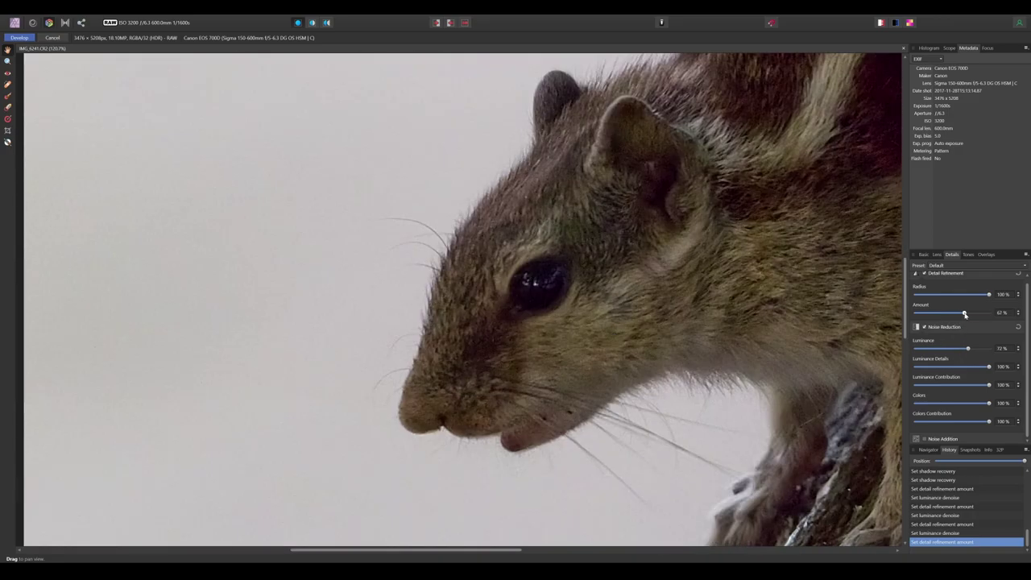
mouse_move(968, 348)
left_mouse_down()
mouse_move(944, 317)
mouse_move(964, 321)
left_mouse_up()
scroll(696, 371, "down", 5)
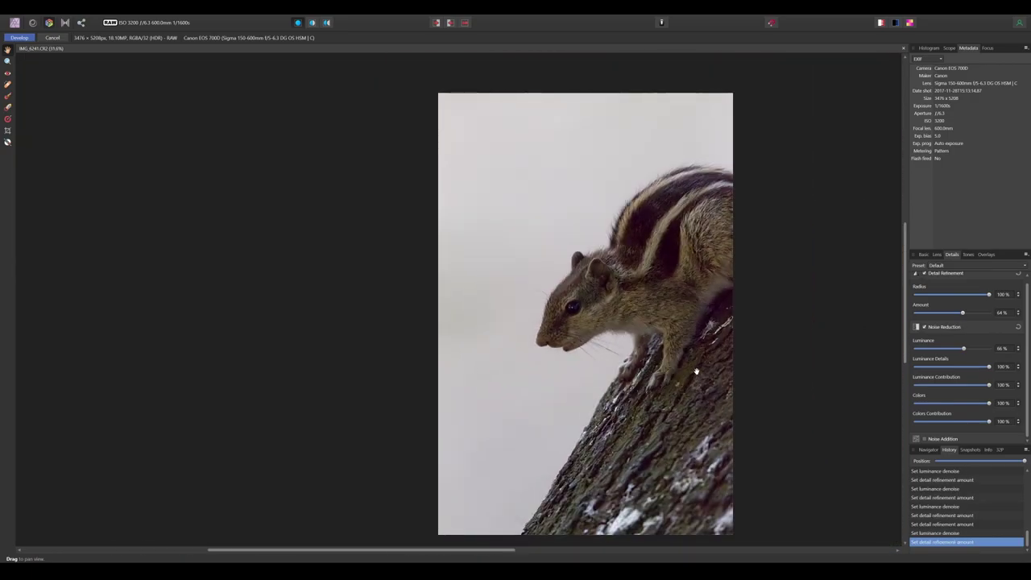
left_click_drag(696, 371, 614, 357)
- Apply the RAW development and add a White Balance layer picked from the background
left_click(19, 37)
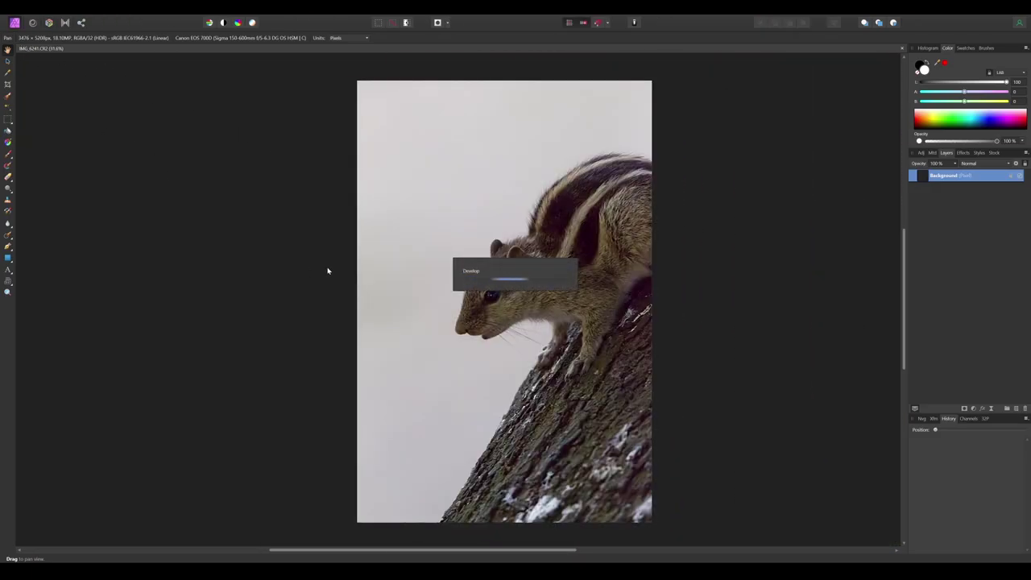
left_click(973, 409)
left_click(970, 214)
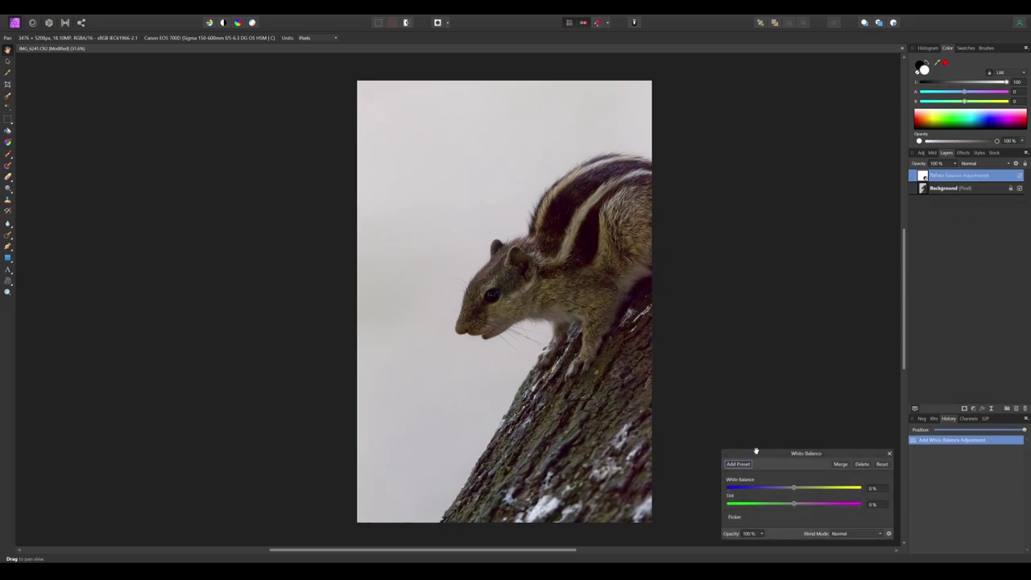
left_click(734, 516)
left_click(564, 219)
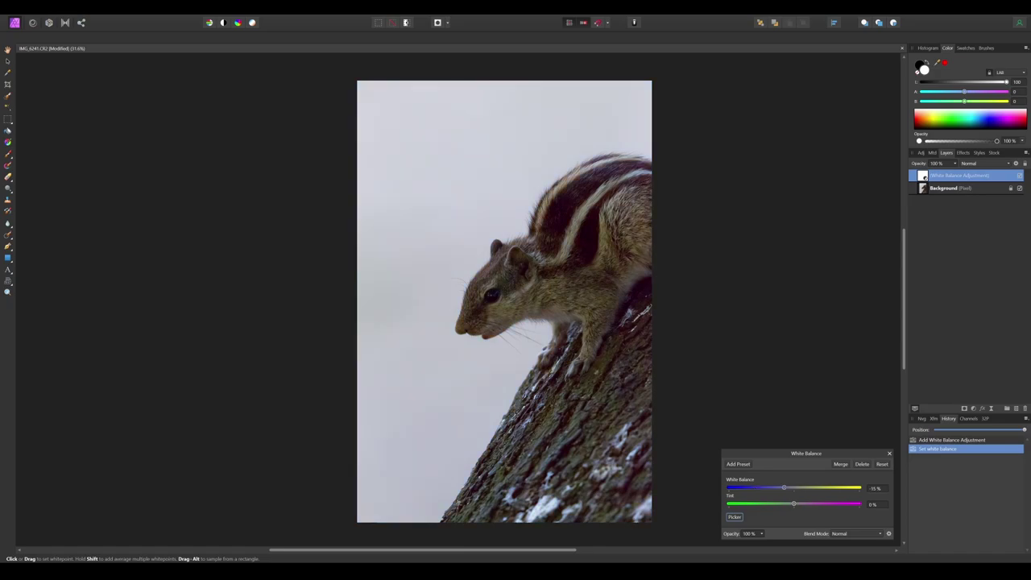
- Compare the White Balance adjustment, then delete that layer
left_click(890, 453)
left_click(1020, 175)
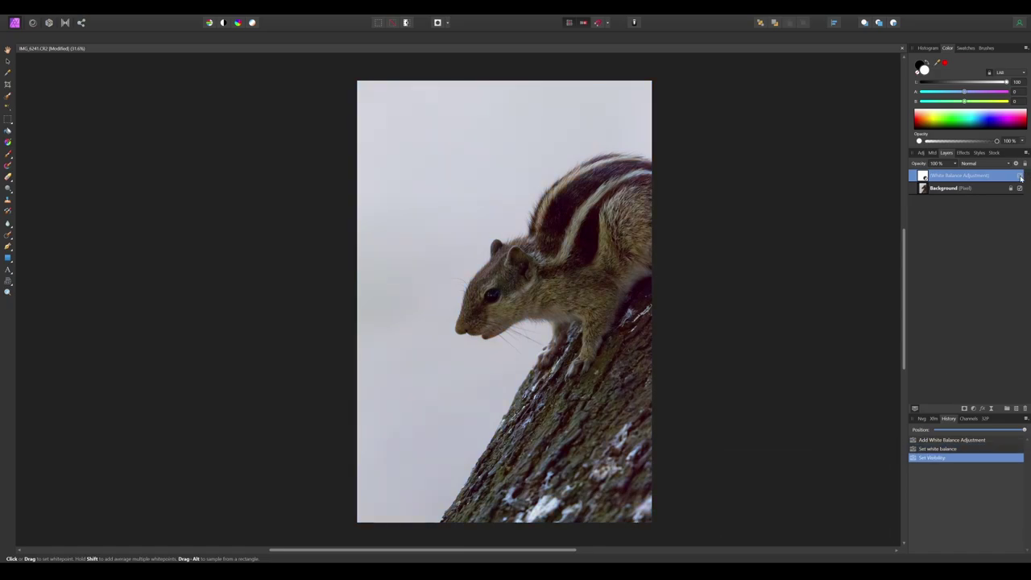
left_click(927, 176)
key("Delete")
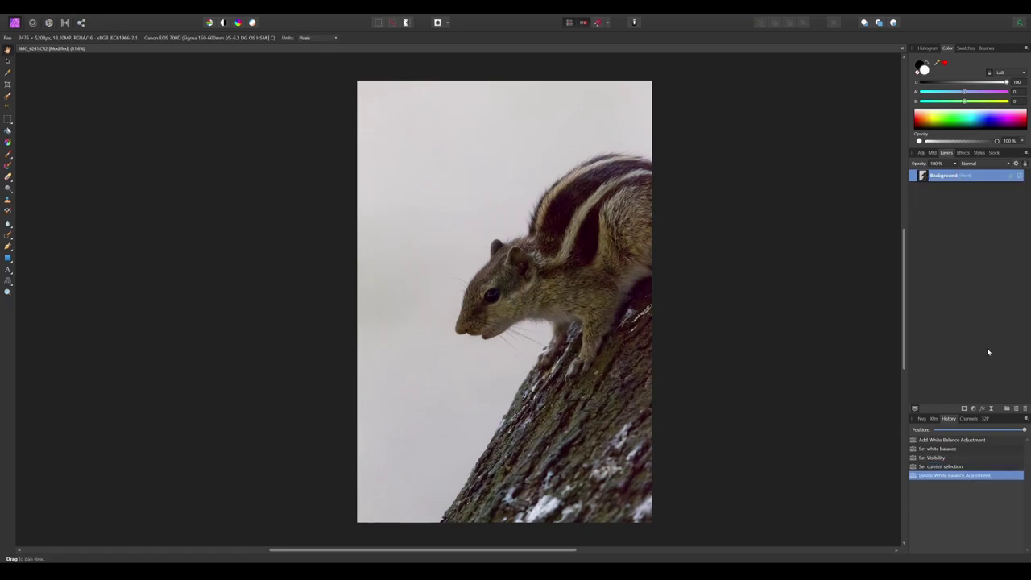
- Add a Color Balance layer with midtones Cyan/Red 33%, Magenta/Green 27%, Yellow/Blue 33%
left_click(973, 409)
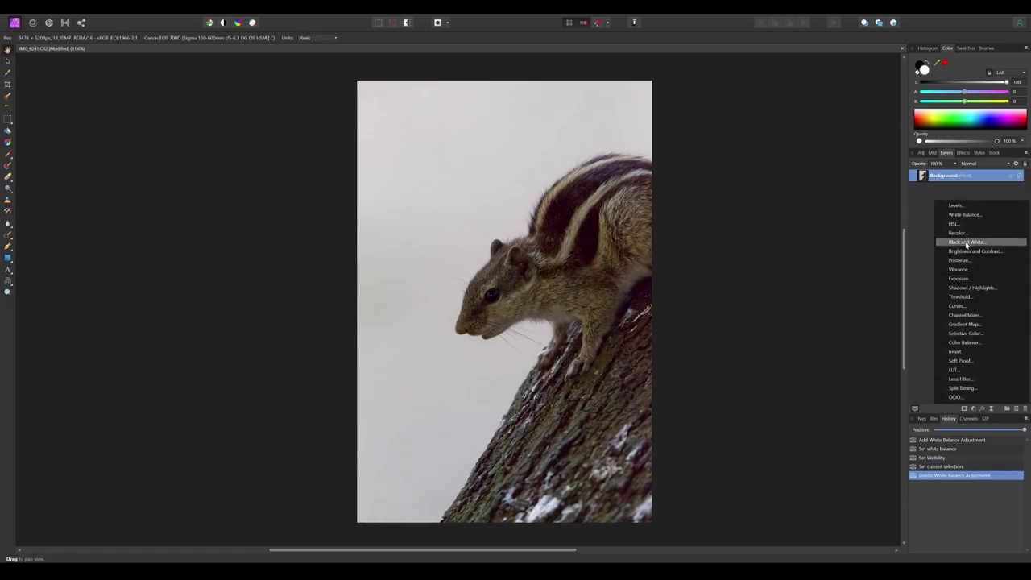
left_click(964, 342)
mouse_move(794, 469)
left_mouse_down()
mouse_move(783, 468)
mouse_move(813, 489)
mouse_move(759, 507)
mouse_move(818, 507)
mouse_move(776, 489)
mouse_move(813, 489)
mouse_move(811, 473)
left_mouse_up()
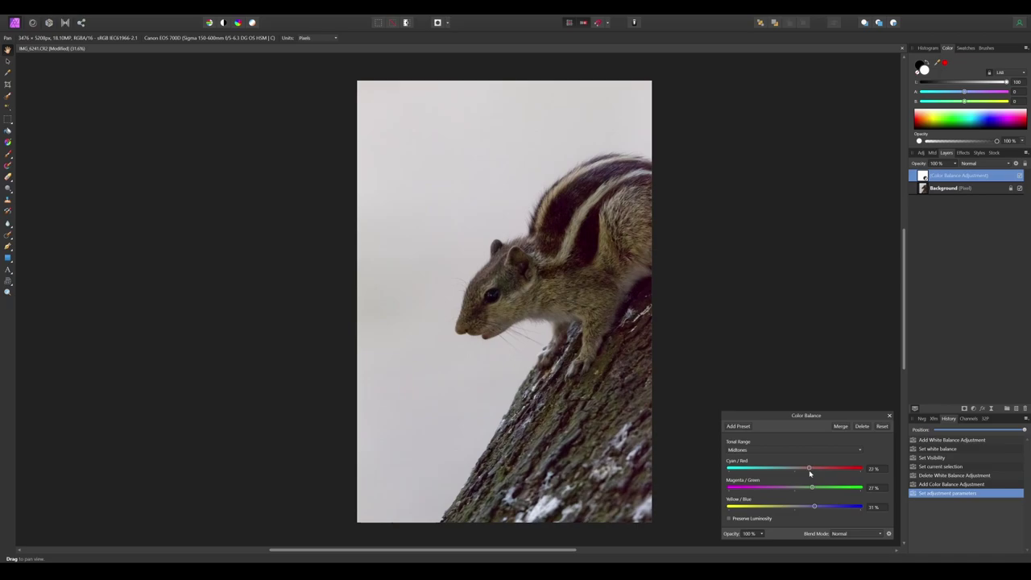
left_click(1019, 174)
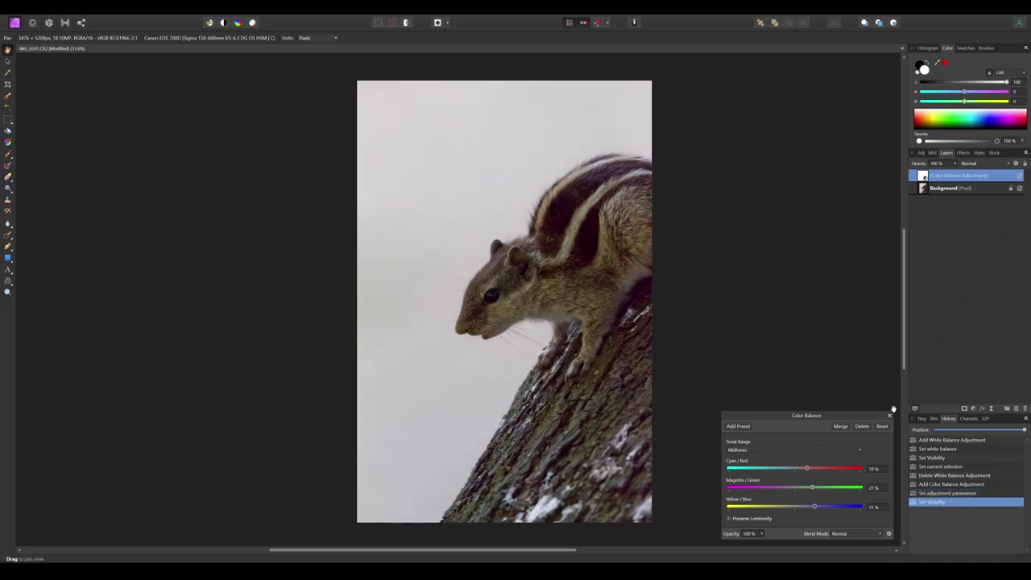
left_click(890, 415)
left_click(975, 409)
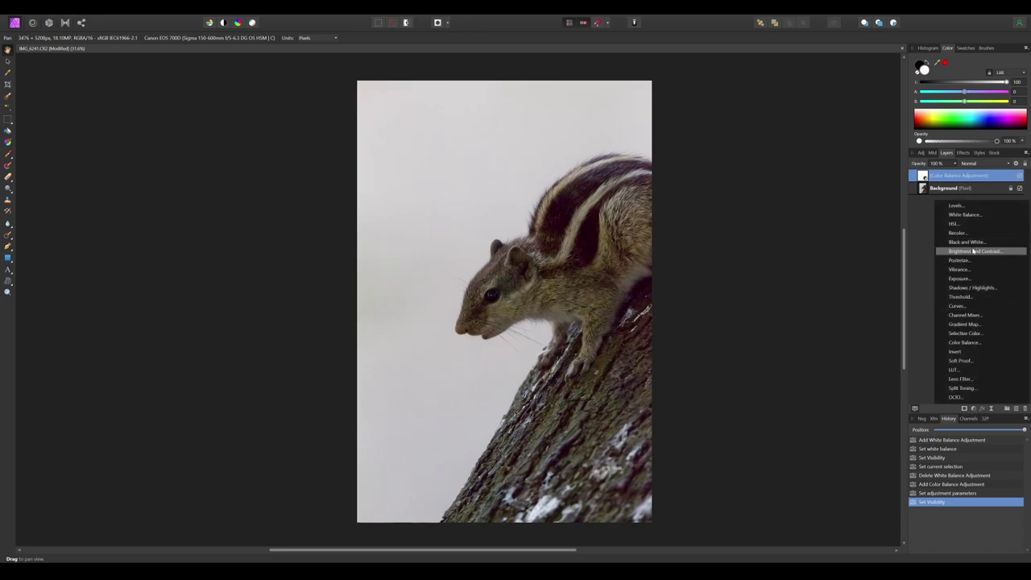
- Add a Curves layer, pulling the white point inward and adding a lower-curve point
left_click(957, 305)
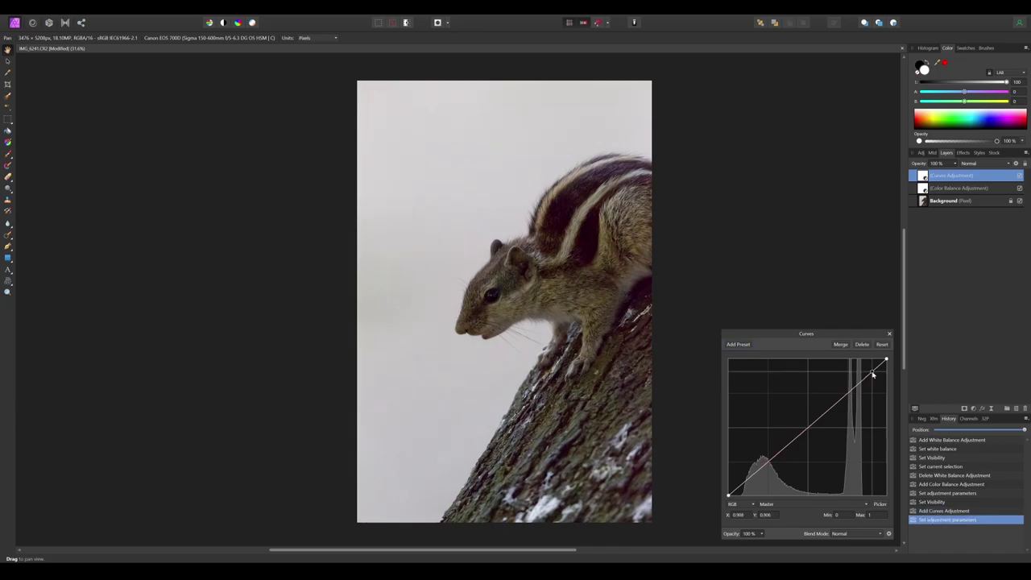
left_click_drag(885, 361, 873, 369)
left_click_drag(760, 465, 769, 463)
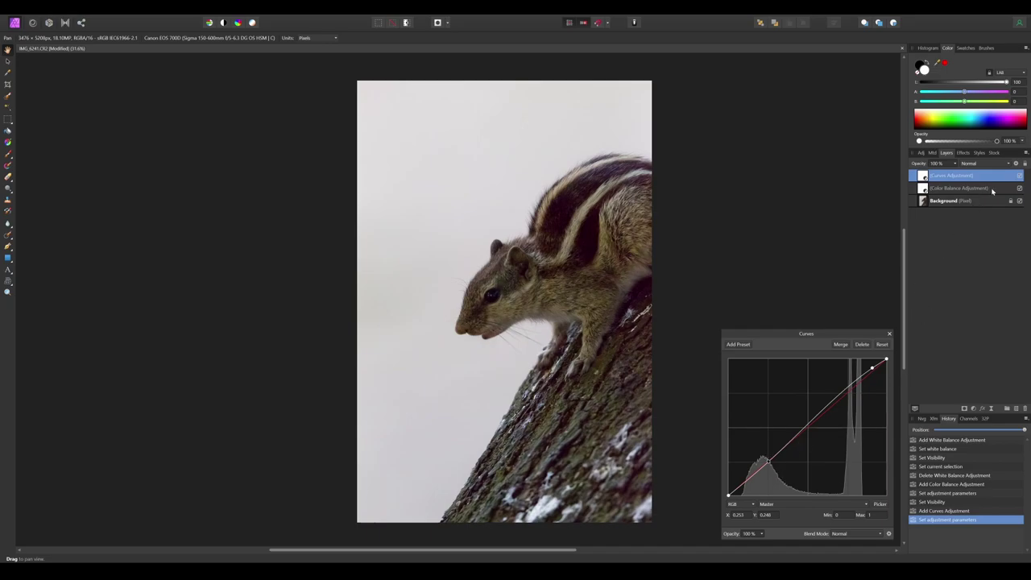
left_click(1019, 175)
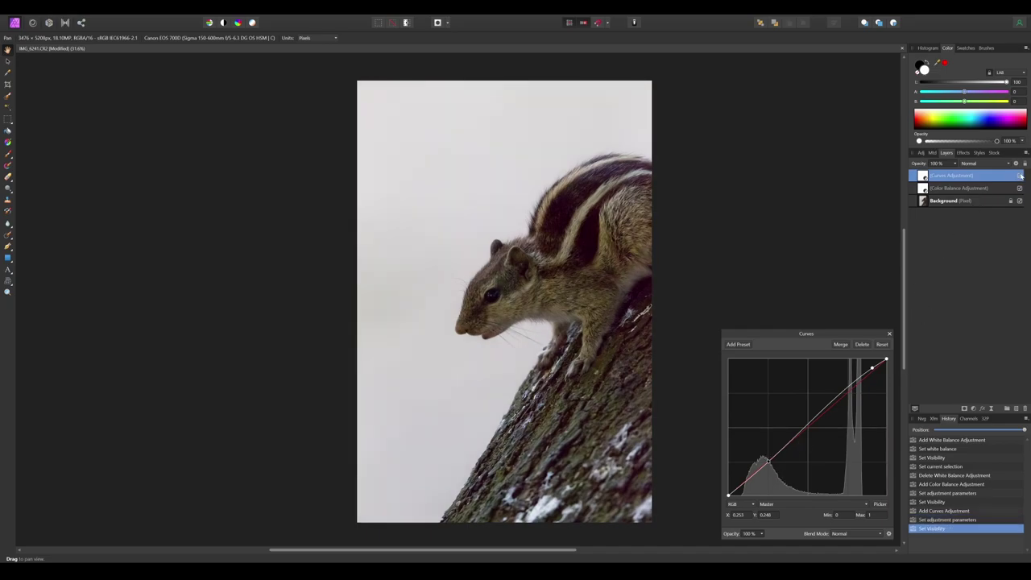
left_click(889, 333)
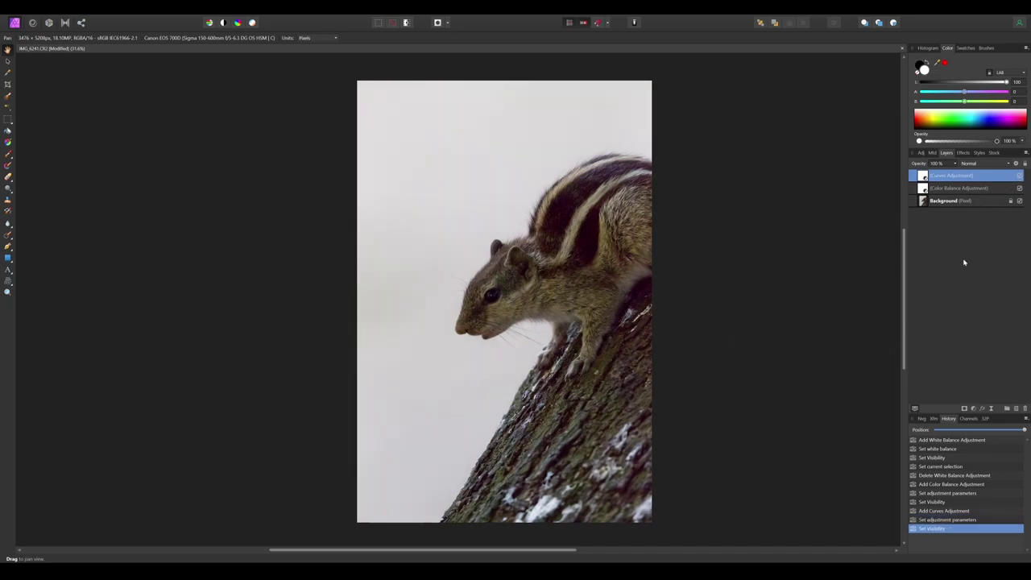
left_click(973, 409)
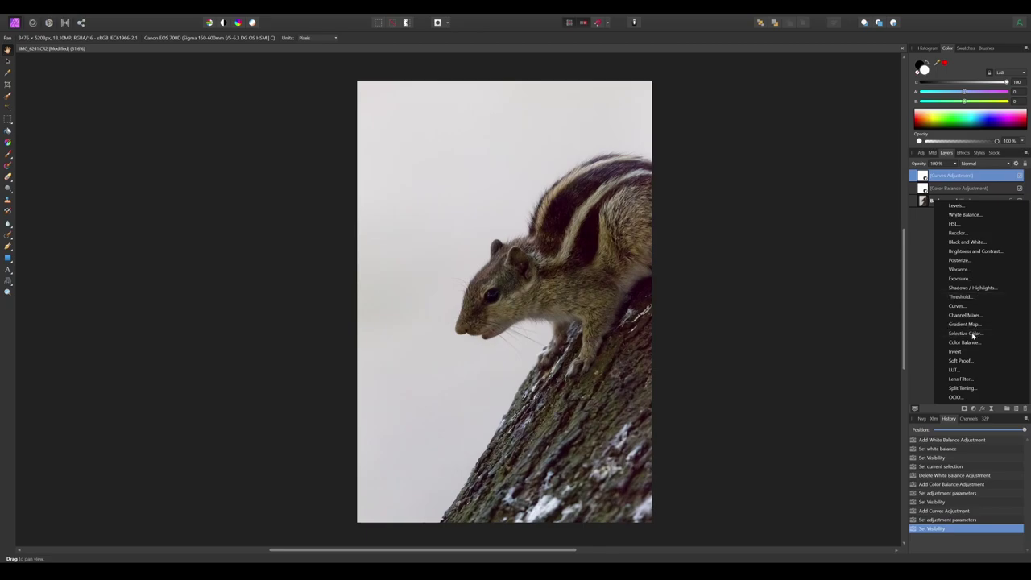
- Add Selective Color: Reds Magenta -50%, Black 40%; Yellows Yellow -62%, Black -40%
left_click(970, 333)
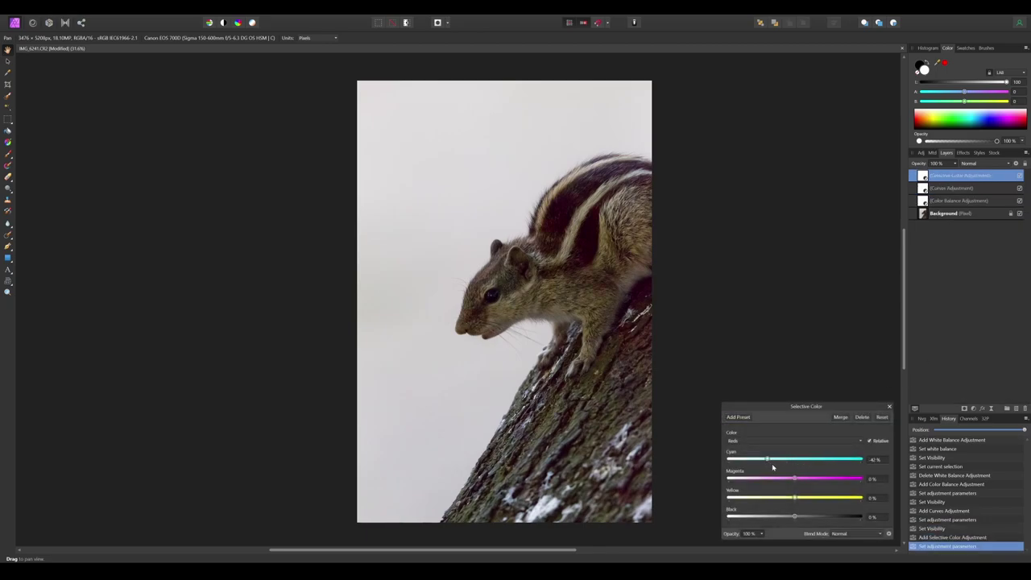
mouse_move(798, 481)
left_mouse_down()
mouse_move(816, 486)
mouse_move(761, 486)
mouse_move(754, 499)
mouse_move(815, 500)
mouse_move(778, 516)
mouse_move(822, 517)
mouse_move(798, 503)
mouse_move(832, 479)
mouse_move(763, 478)
left_mouse_up()
left_click(849, 440)
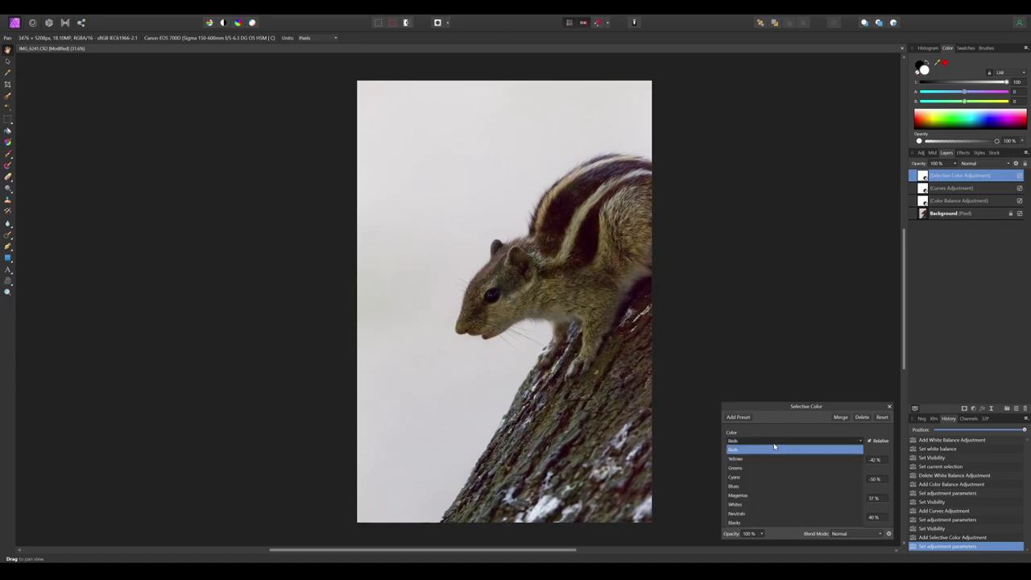
left_click(790, 450)
mouse_move(795, 497)
left_mouse_down()
mouse_move(754, 497)
mouse_move(812, 478)
mouse_move(768, 462)
left_mouse_up()
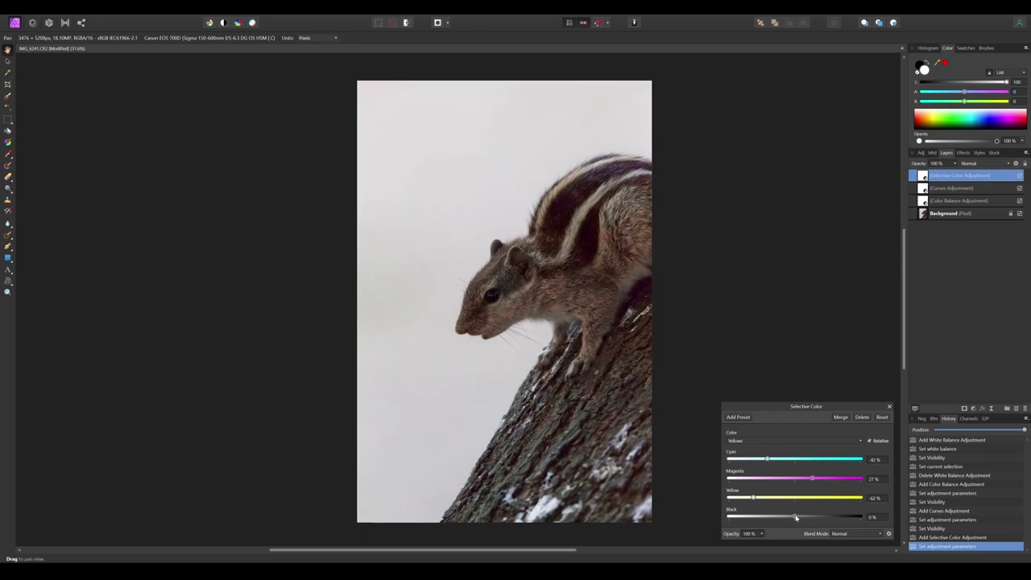
mouse_move(795, 516)
left_mouse_down()
mouse_move(809, 516)
mouse_move(769, 517)
left_mouse_up()
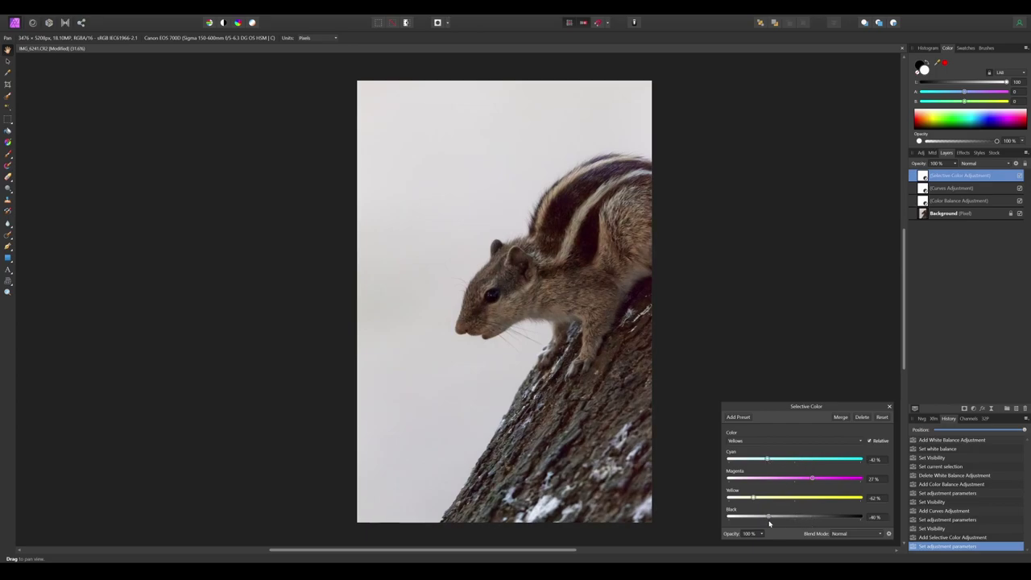
- Reduce cyan in the Selective Color Neutrals range
left_click(816, 441)
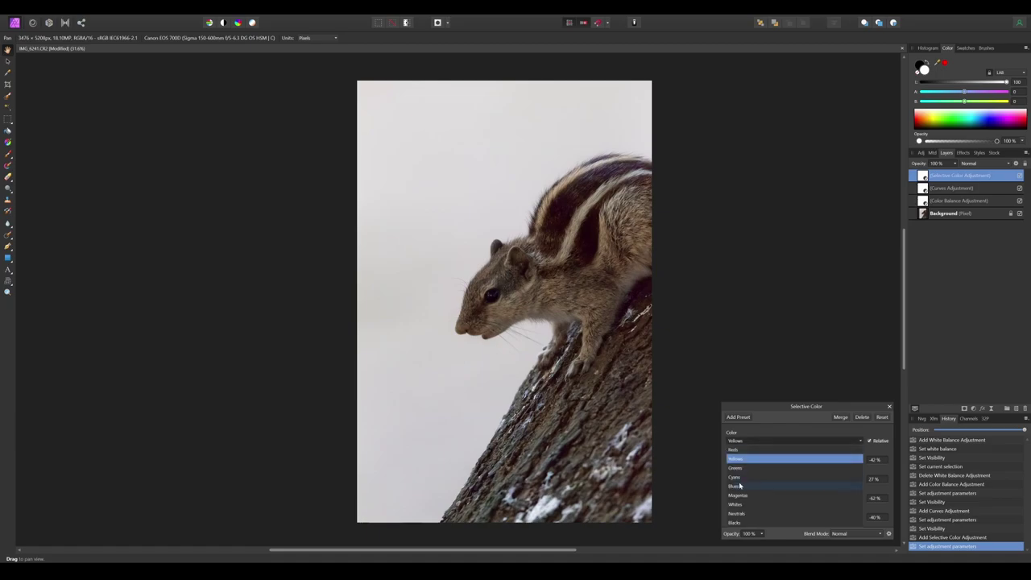
left_click(737, 513)
mouse_move(795, 459)
left_mouse_down()
mouse_move(783, 459)
mouse_move(795, 518)
left_mouse_up()
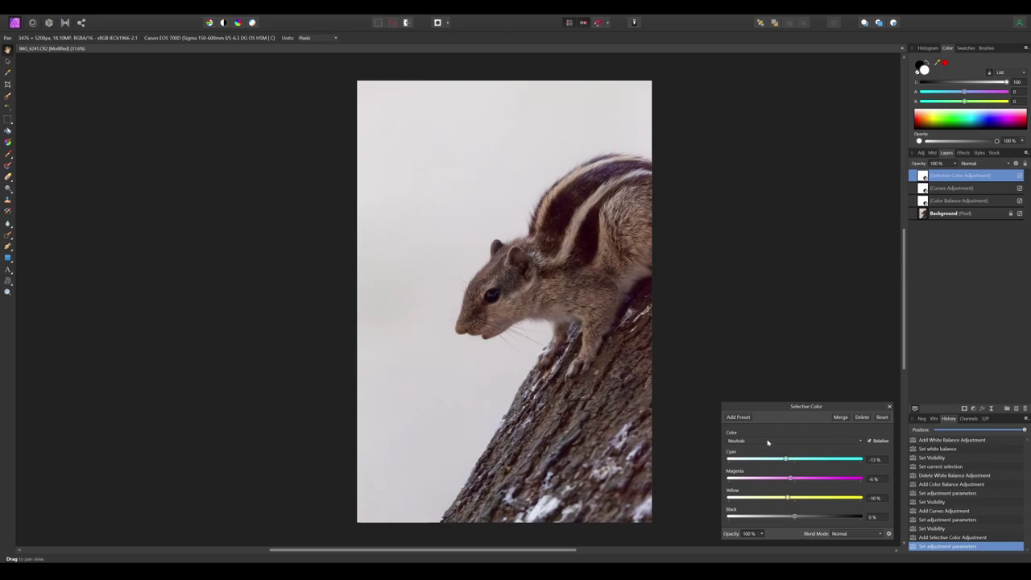
- Nudge cyan and magenta slightly in the Selective Color Blacks range
left_click(794, 441)
left_click(793, 516)
mouse_move(795, 459)
left_mouse_down()
mouse_move(790, 498)
mouse_move(801, 498)
mouse_move(800, 518)
left_mouse_up()
left_click_drag(794, 462, 792, 466)
left_click_drag(789, 478, 796, 502)
left_click(890, 406)
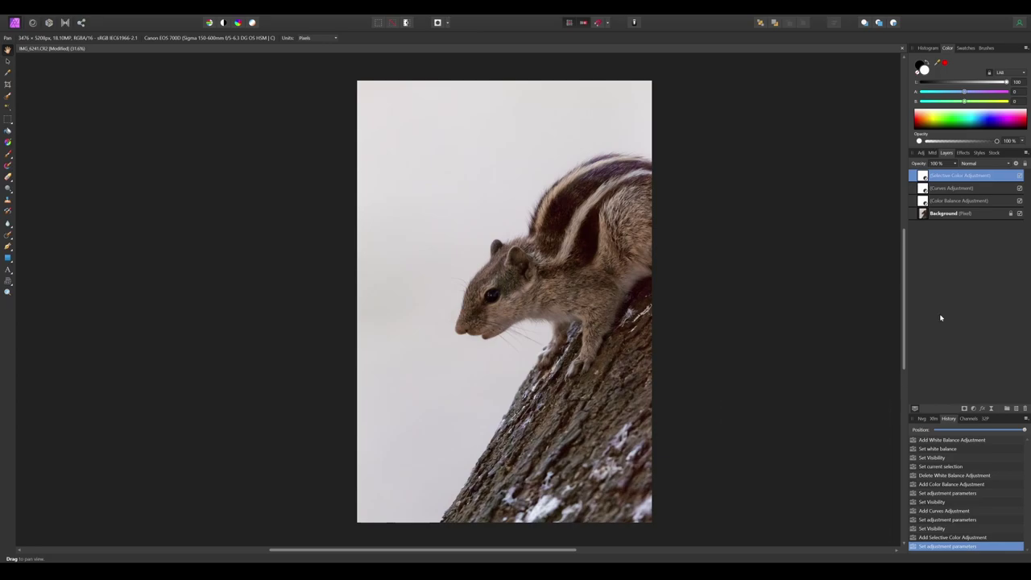
left_click(1019, 176)
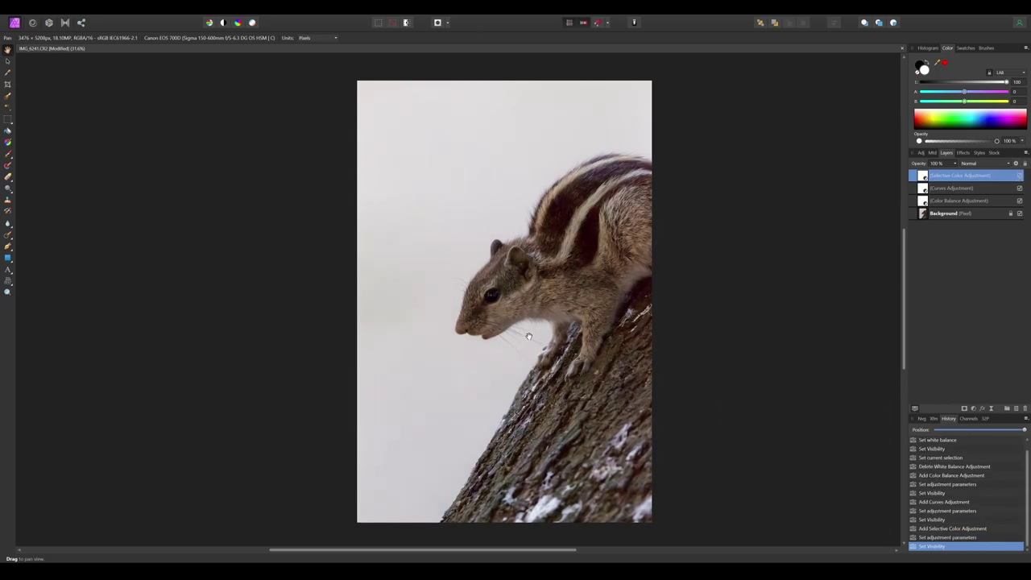
scroll(580, 305, "up", 3)
scroll(585, 306, "down", 3)
scroll(579, 193, "up", 1)
scroll(586, 262, "down", 1)
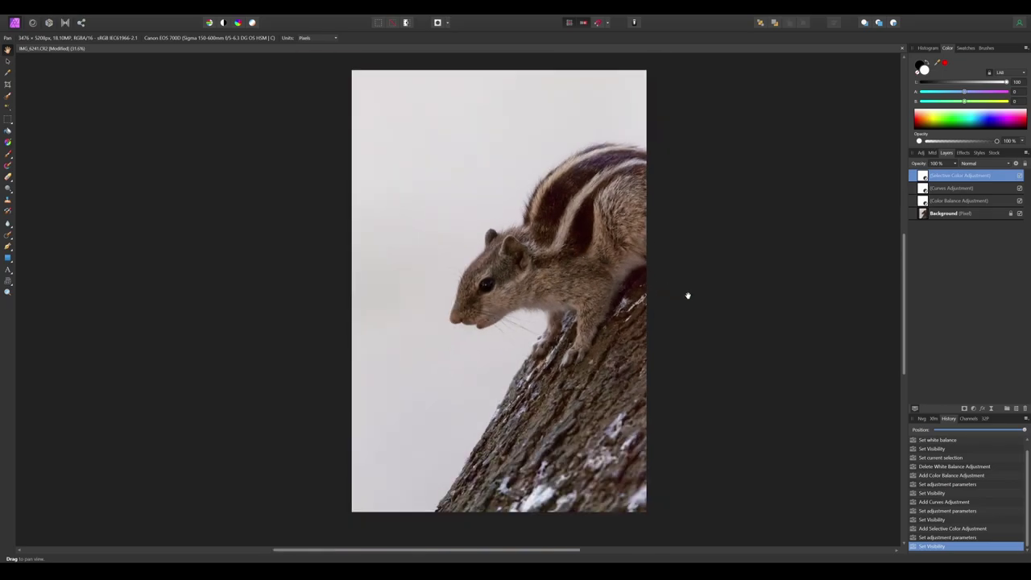